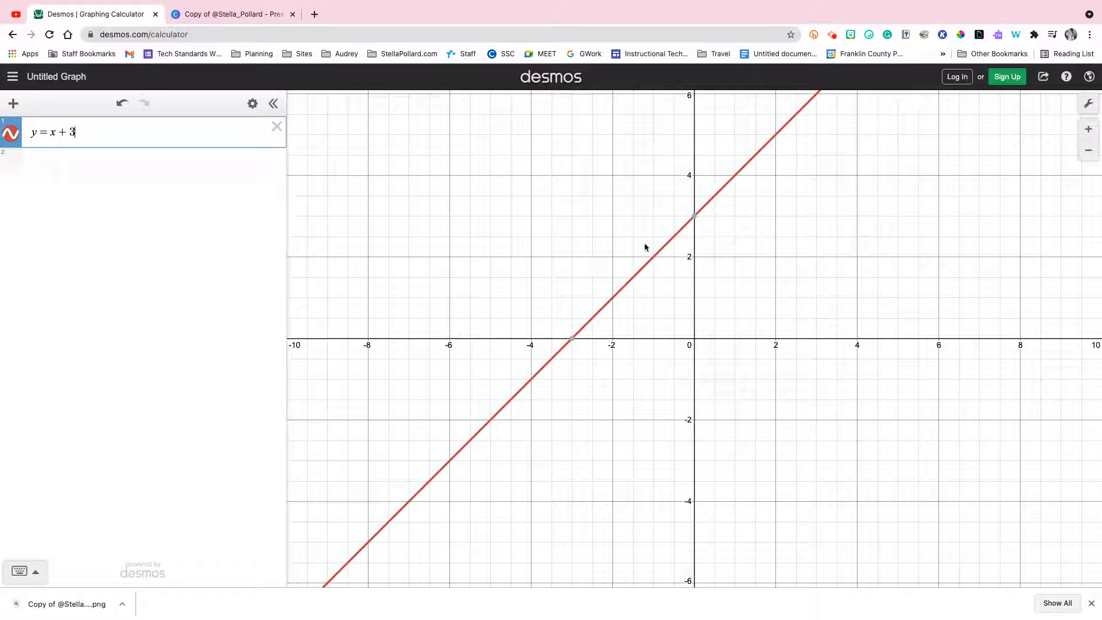
Show the coordinates of the y-intercept and x-intercept on the line y = x + 3
mouse_move(692, 218)
click(693, 217)
click(573, 338)
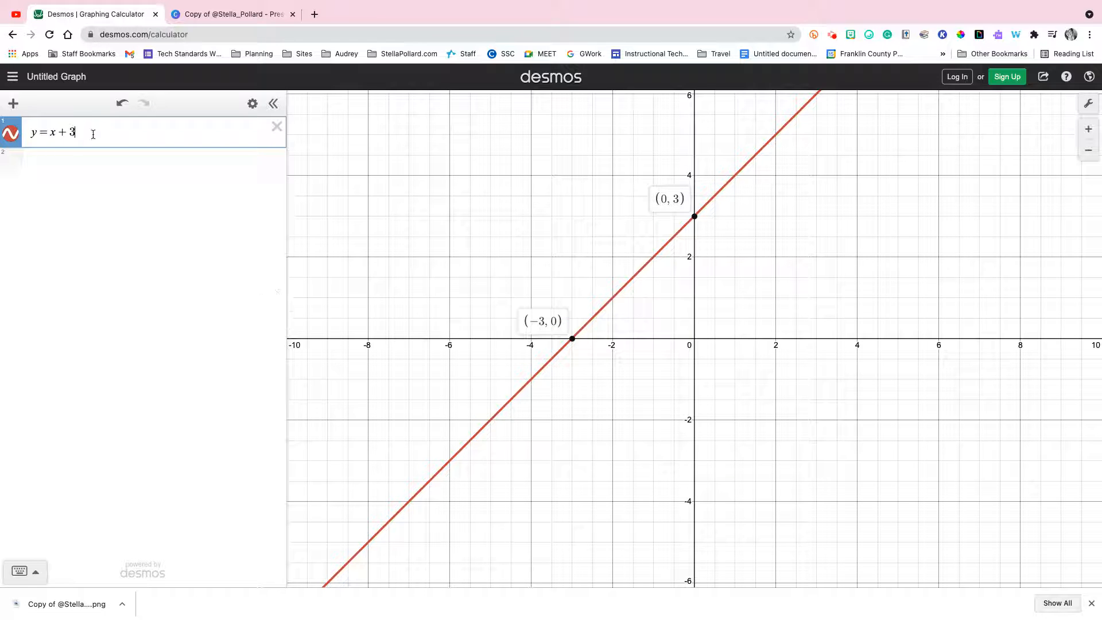
Graph y = -3x as a second expression and display the coordinates where it intersects the first line
click(16, 163)
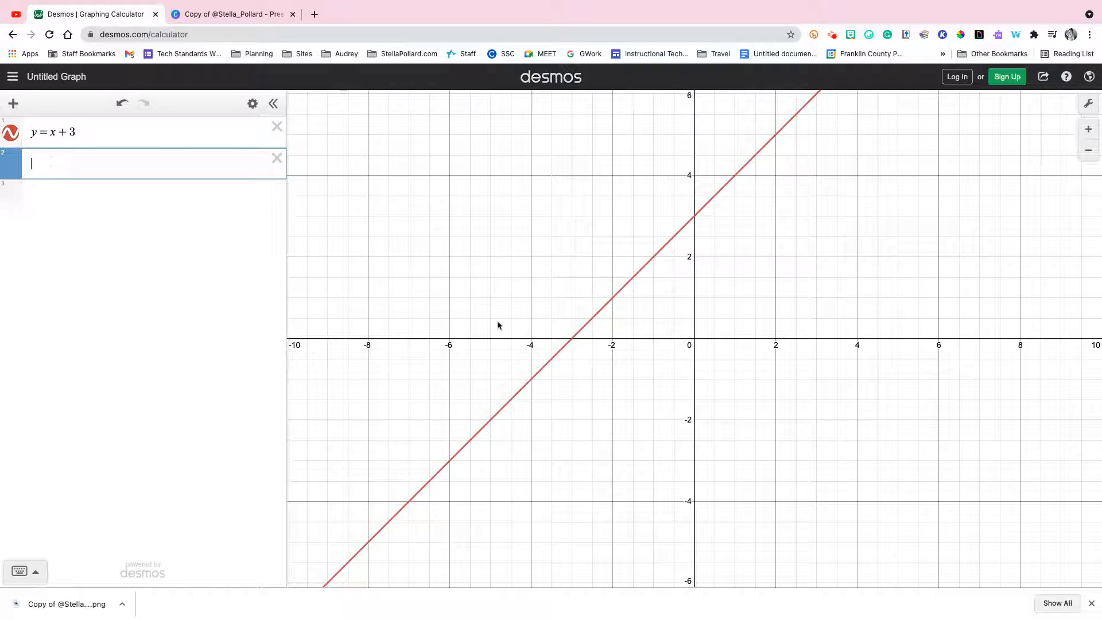
text(y=-3x)
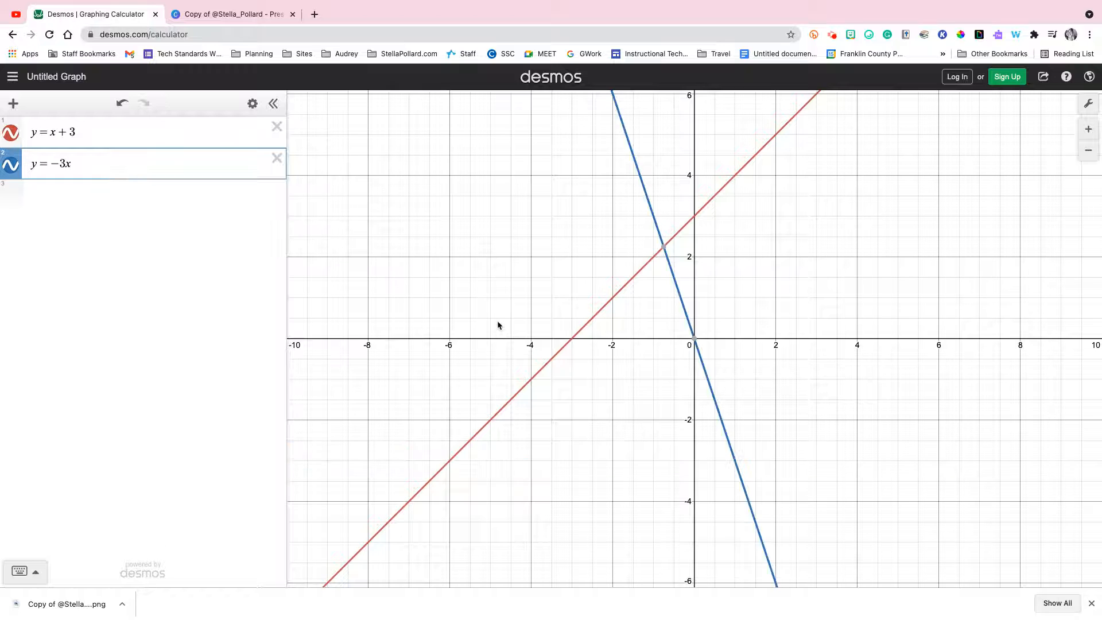
click(664, 248)
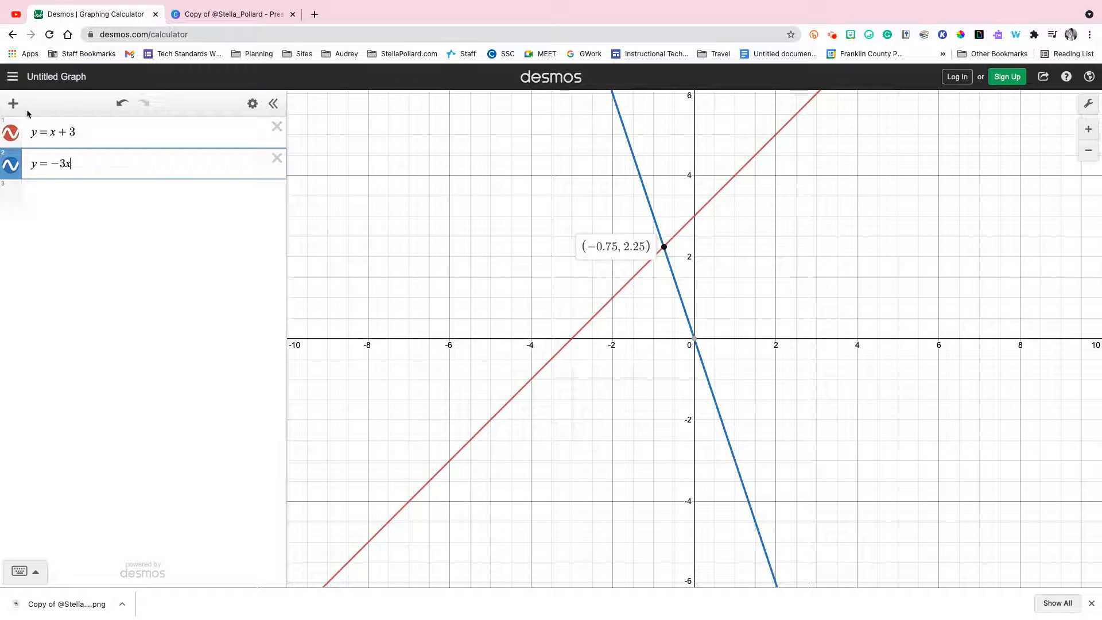
Show the on-screen math keypad for a new blank expression and dismiss the browser's downloads bar
key(Return)
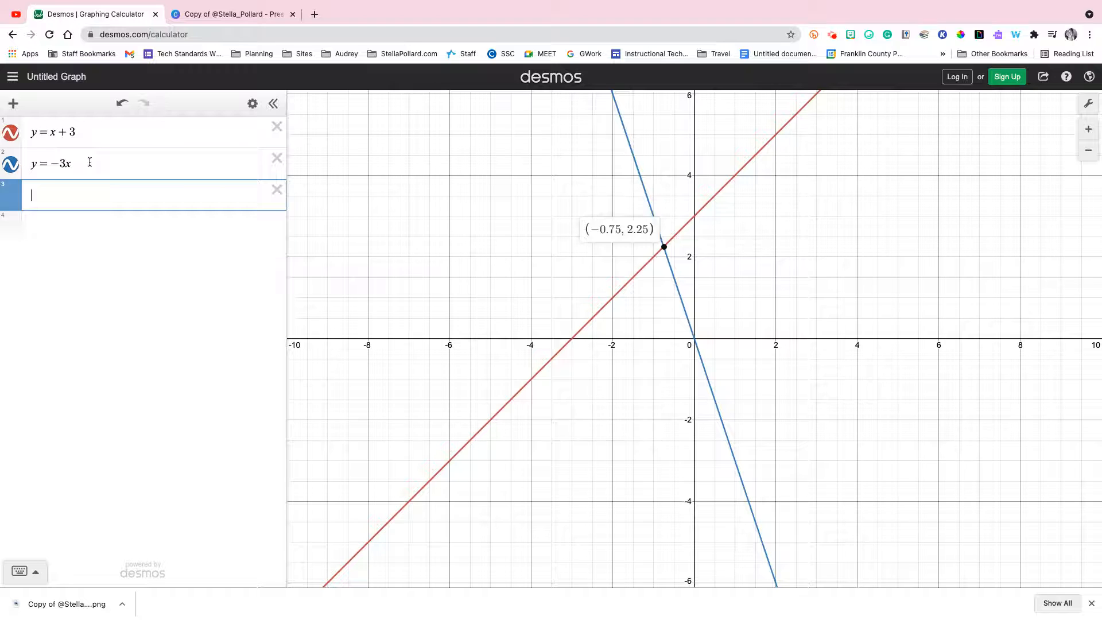
click(89, 161)
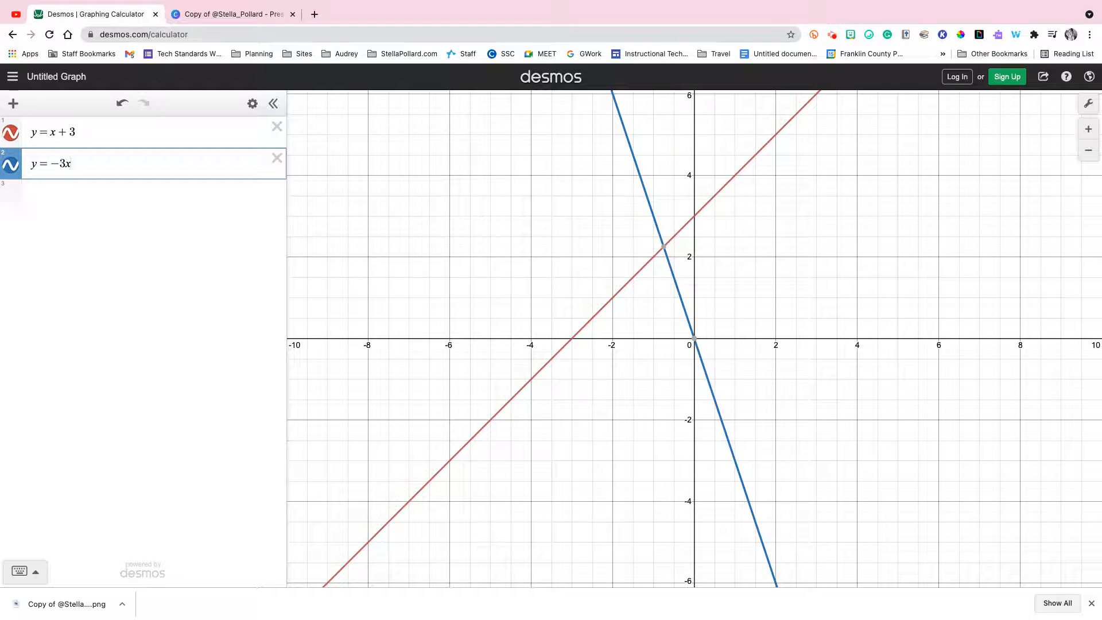
key(Return)
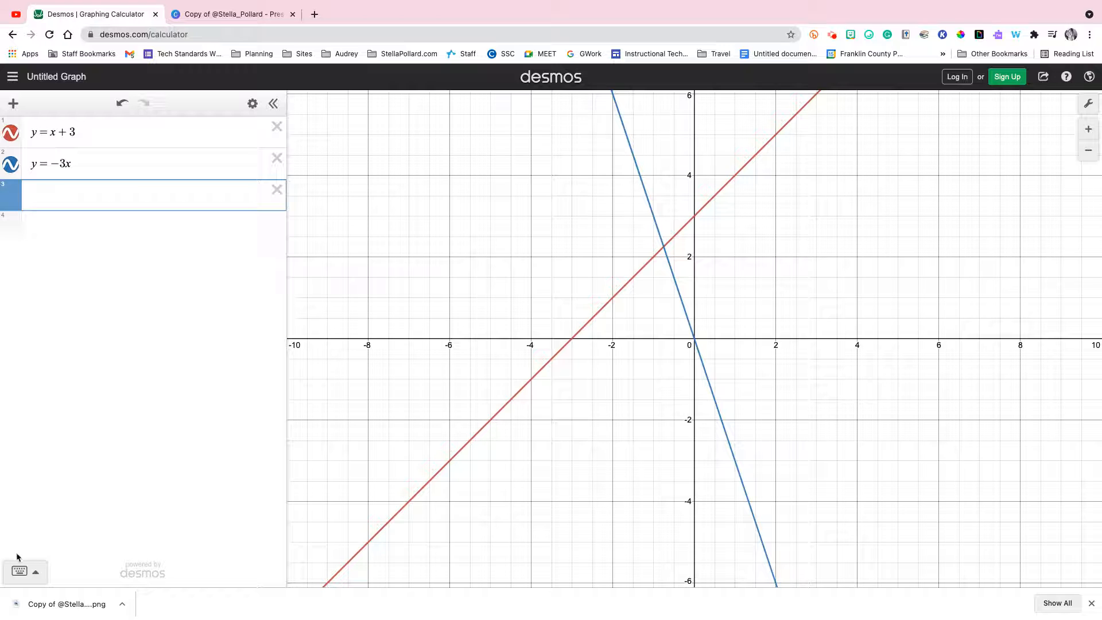
click(17, 574)
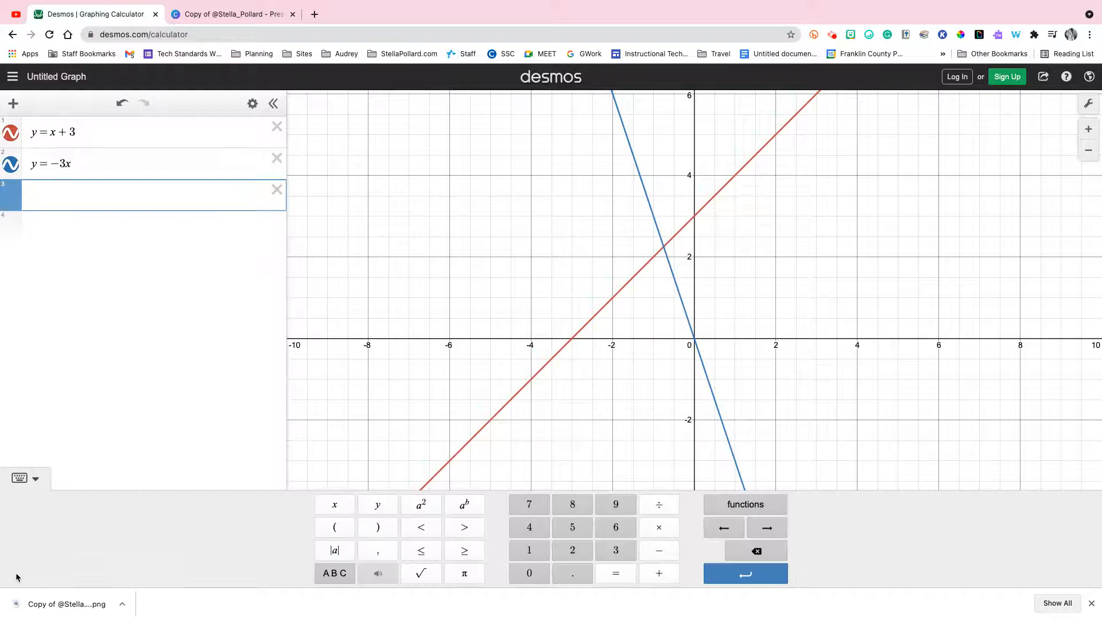
click(1092, 603)
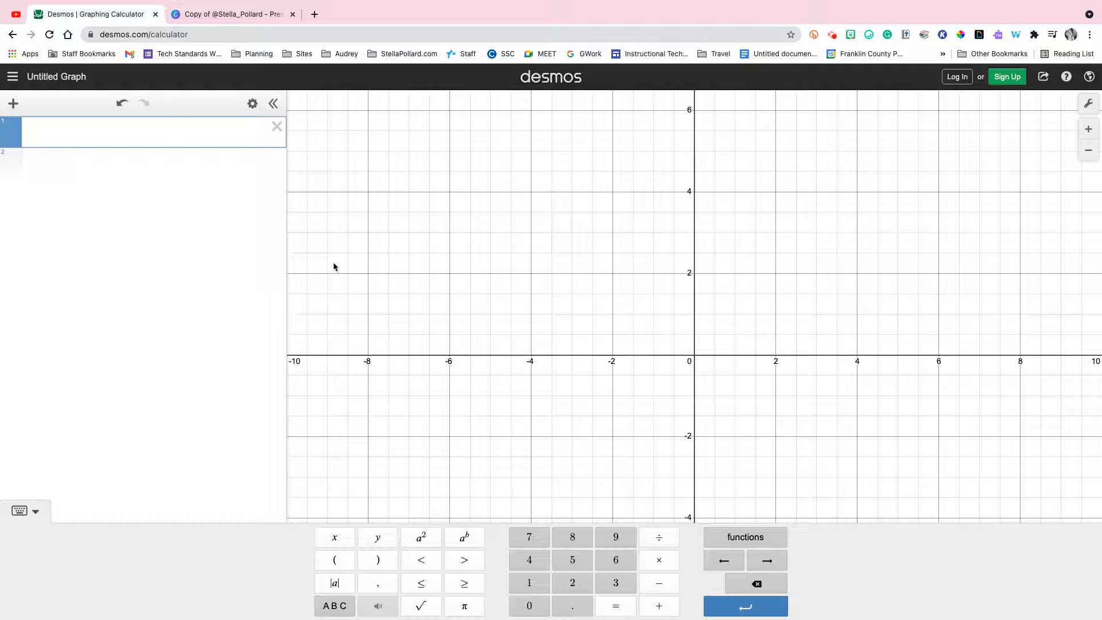
Enter 2y - (8/3)x + 6 as the first expression, with 8/3 as a stacked fraction, and start a new line
click(571, 583)
text(y)
click(654, 584)
click(583, 541)
click(660, 539)
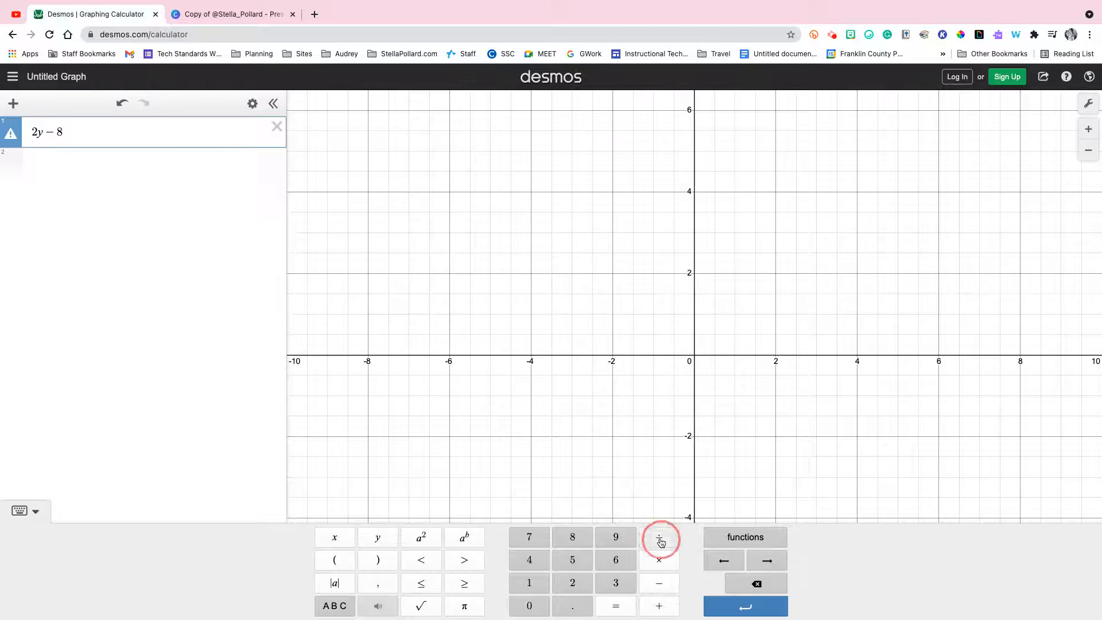
click(616, 583)
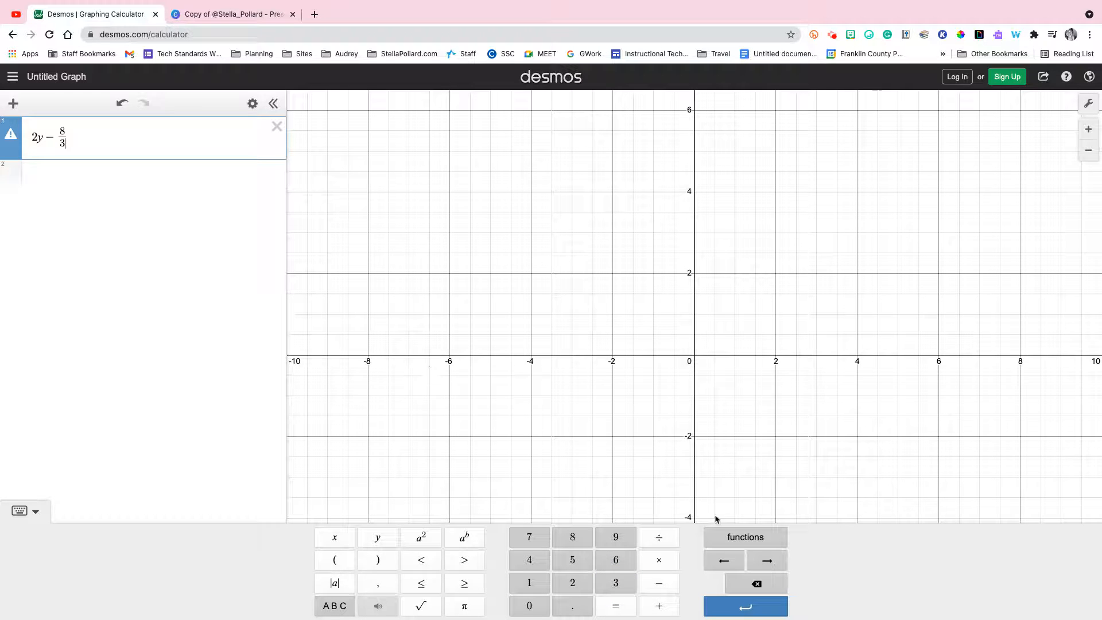
click(777, 564)
text(x +)
click(601, 563)
key(Return)
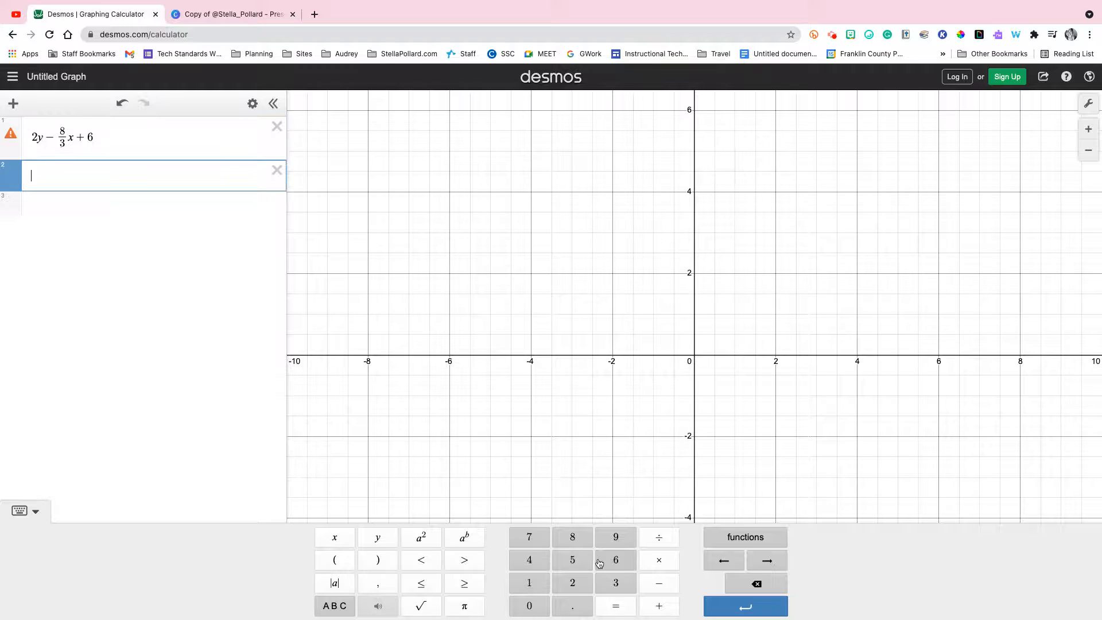
Correct the ending of the first expression so the equation reads 2y - (8/3)x = 6
click(189, 140)
key(BackSpace)
key(BackSpace)
text(=6)
click(153, 178)
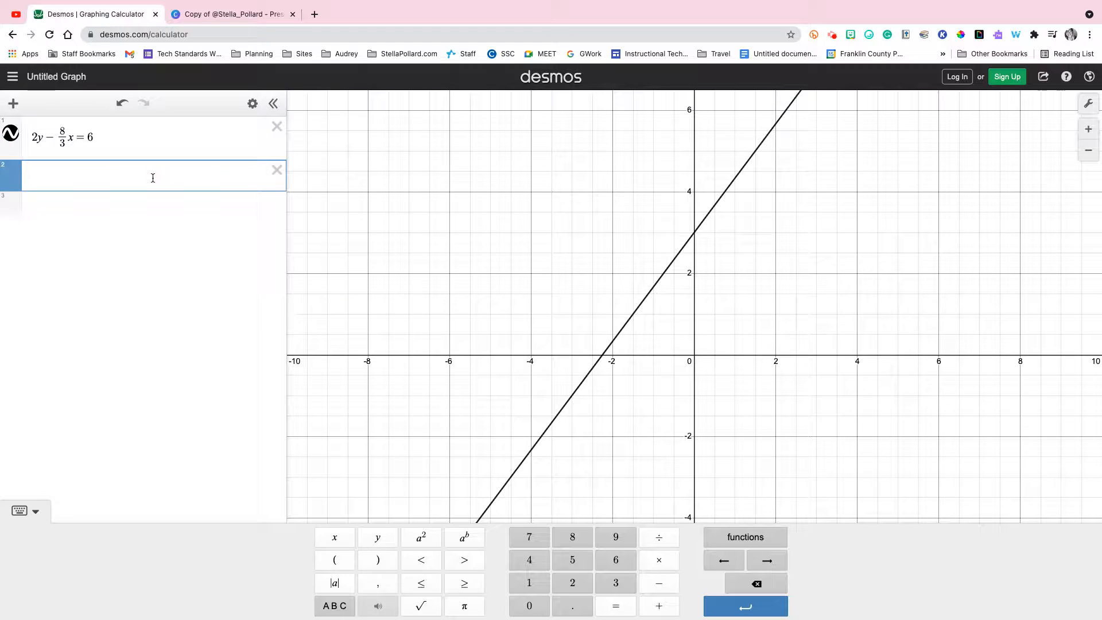
Graph y + (2/3)x = -3 as the second expression and display the coordinates where the two lines intersect
text(y+2/3)
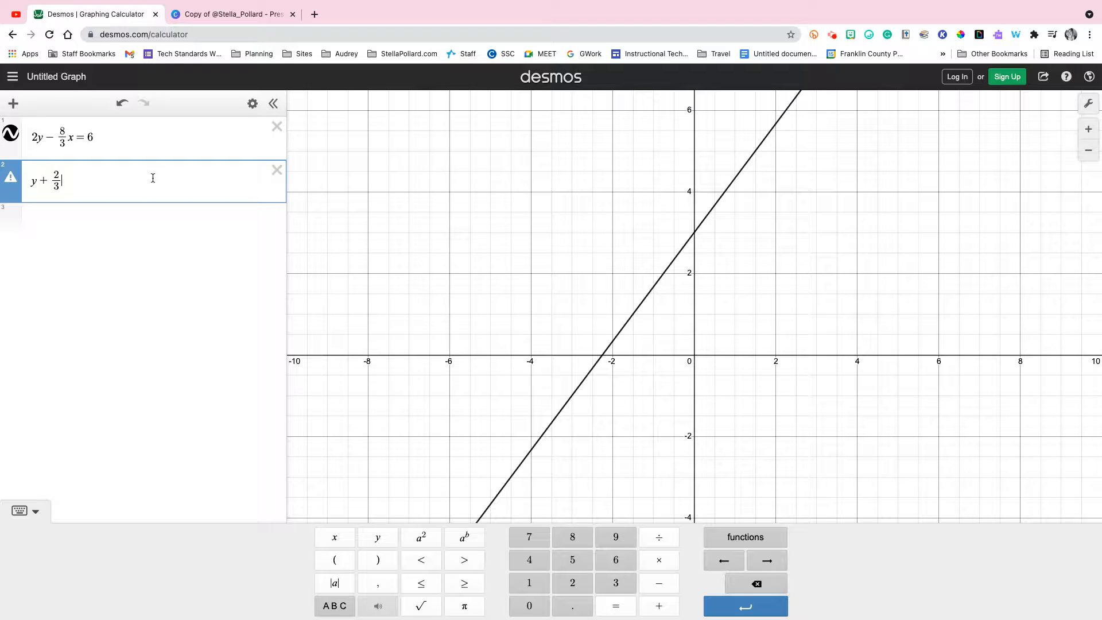
text(x=-3)
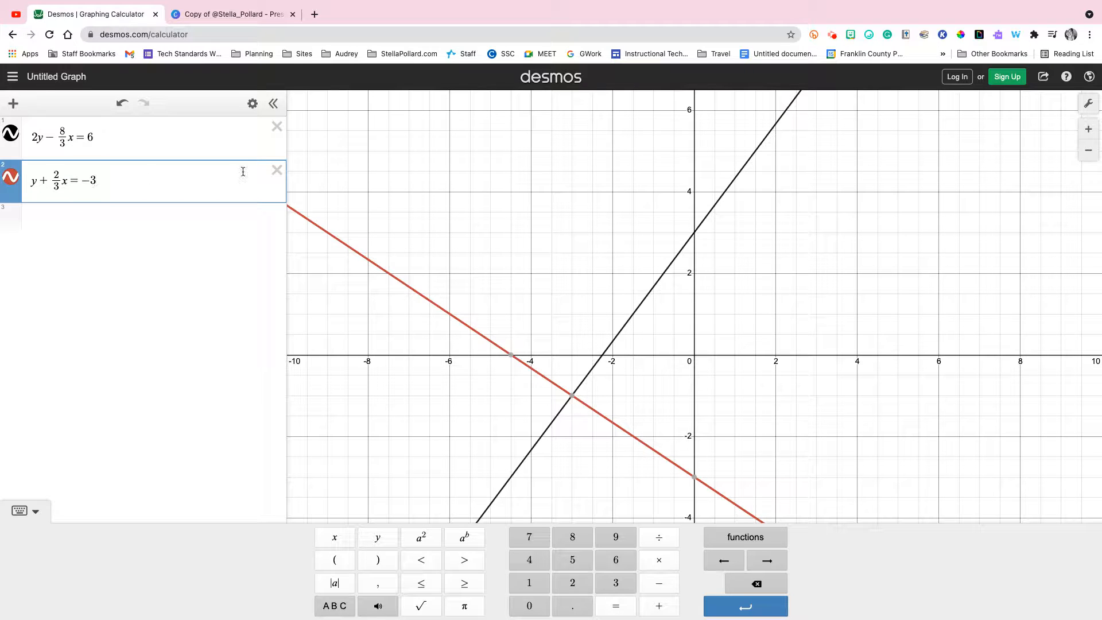
click(573, 395)
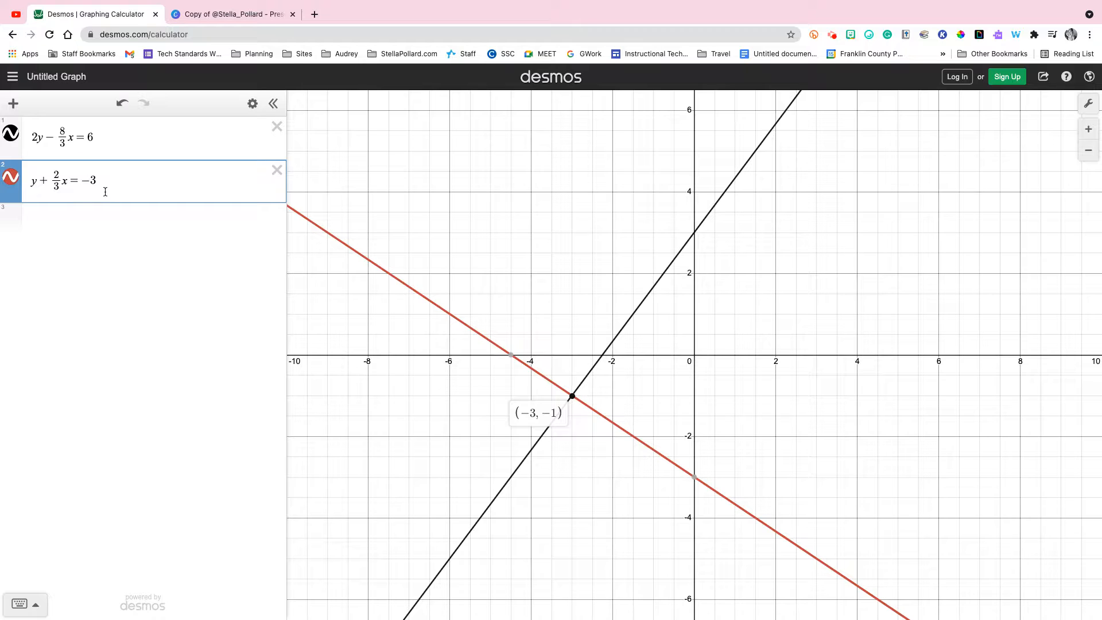
Graph the cubic equation y = 2x^3 - 7 as the only expression, entering the 3 as an exponent
click(124, 224)
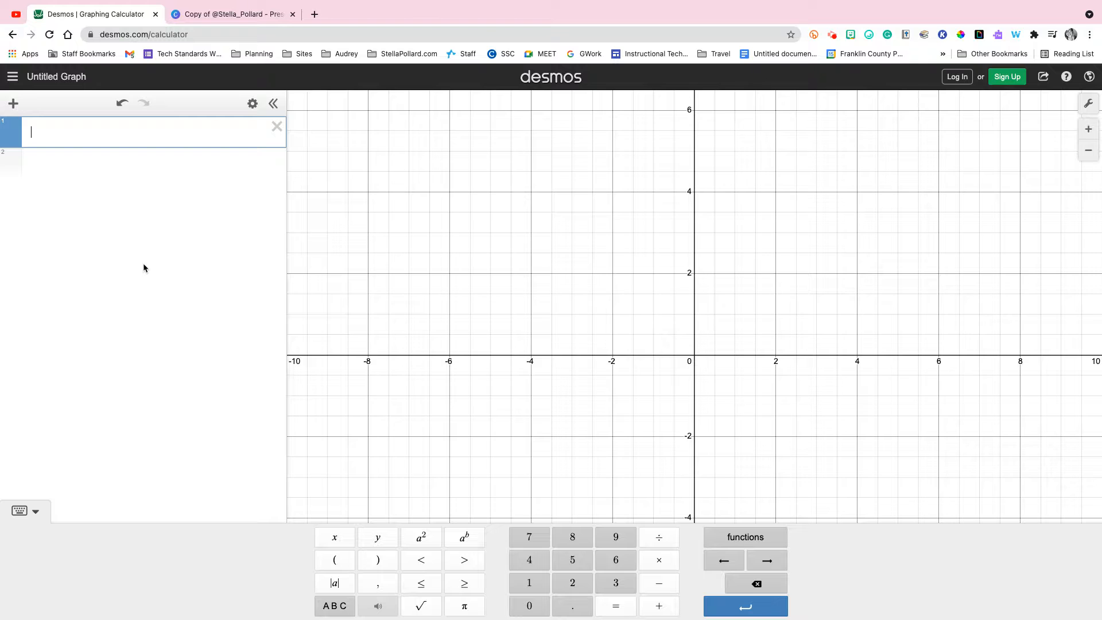
text(y = 2x)
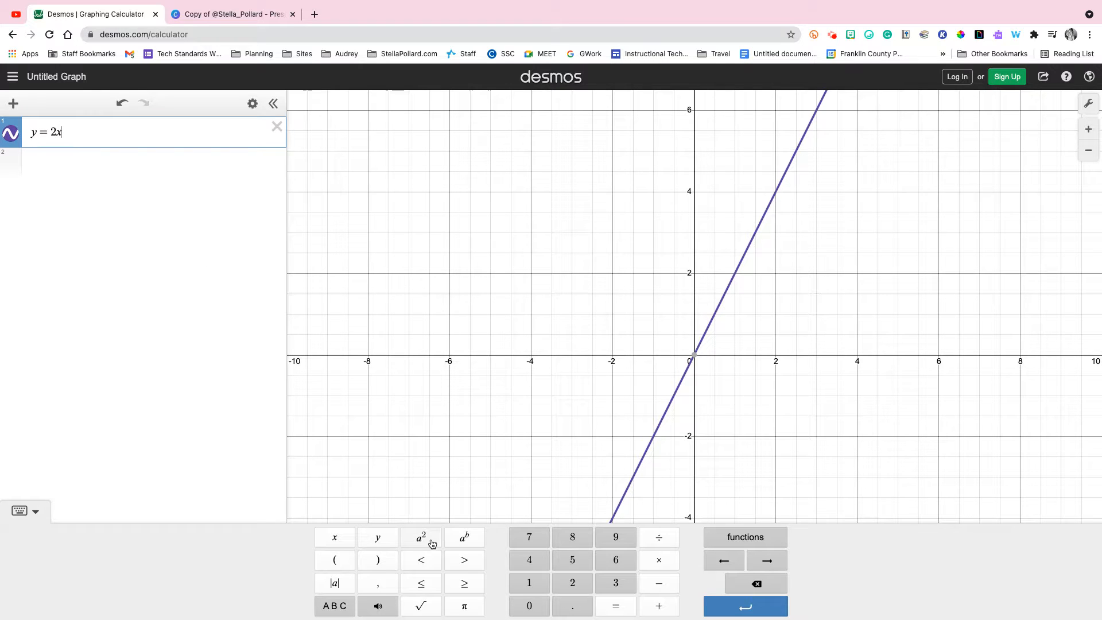
click(473, 542)
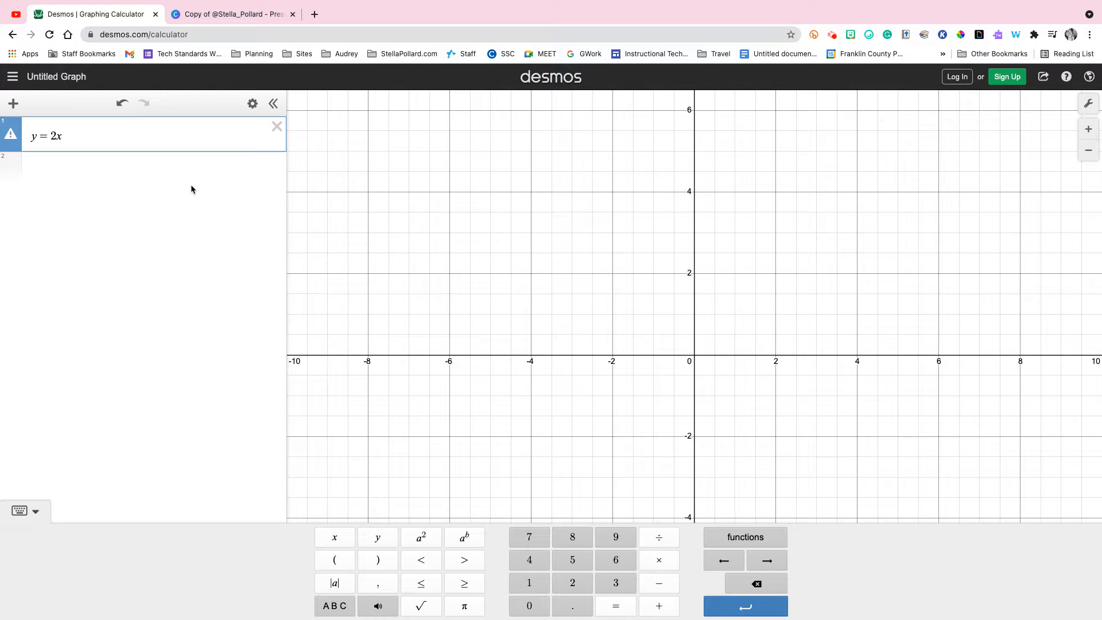
text(3)
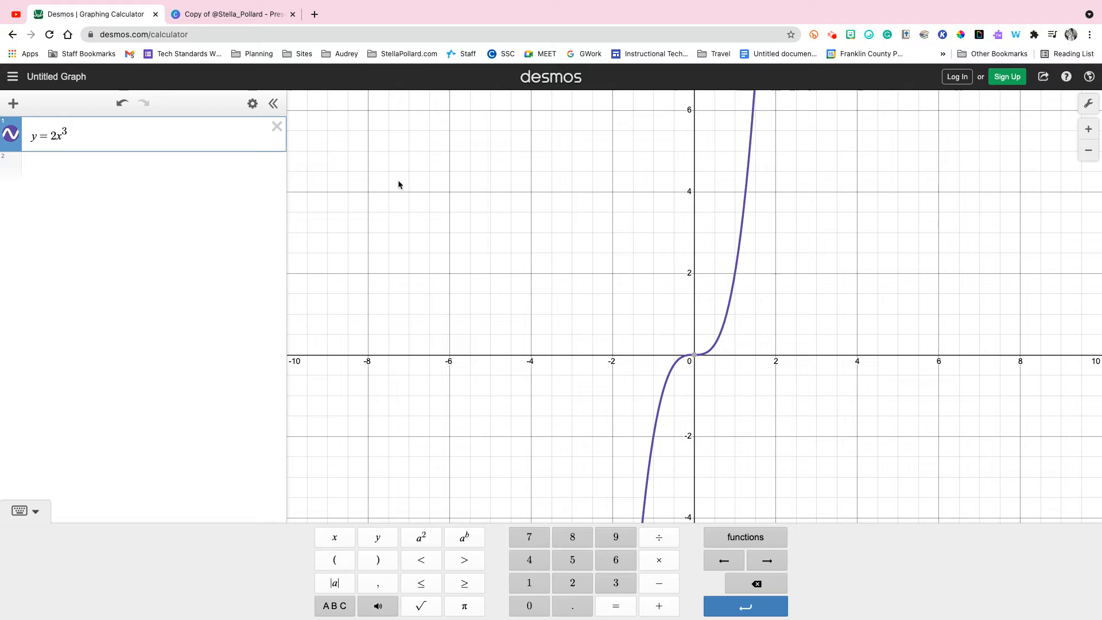
text(-7)
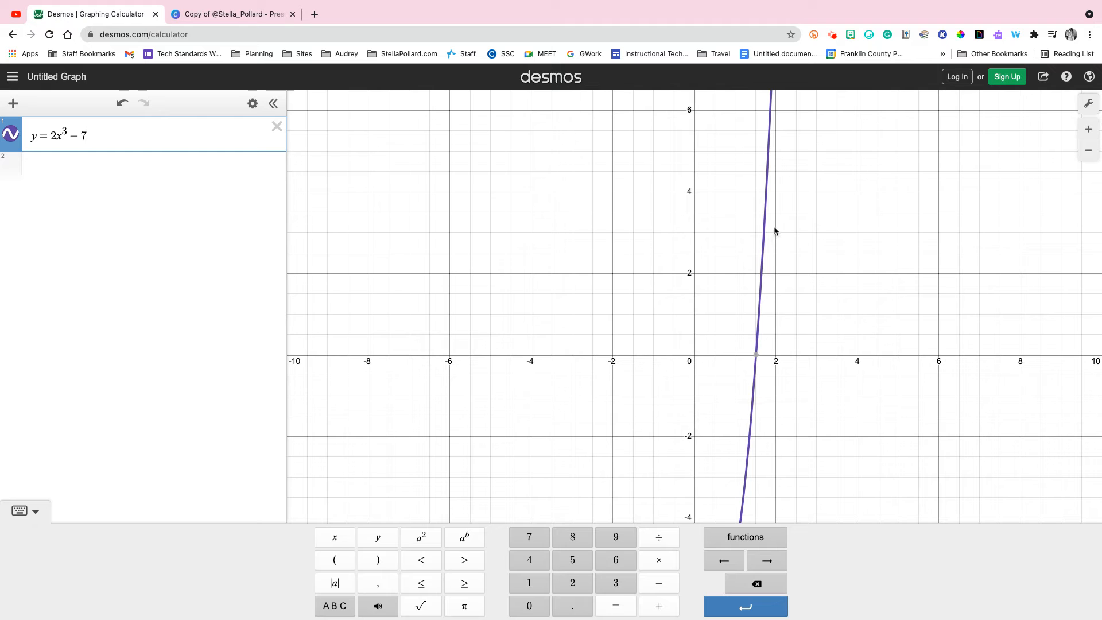
Examine the shape of the cubic curve at different graph scales by zooming out and in
click(1088, 151)
click(1088, 152)
click(1088, 152)
click(1088, 152)
click(1088, 152)
click(1088, 152)
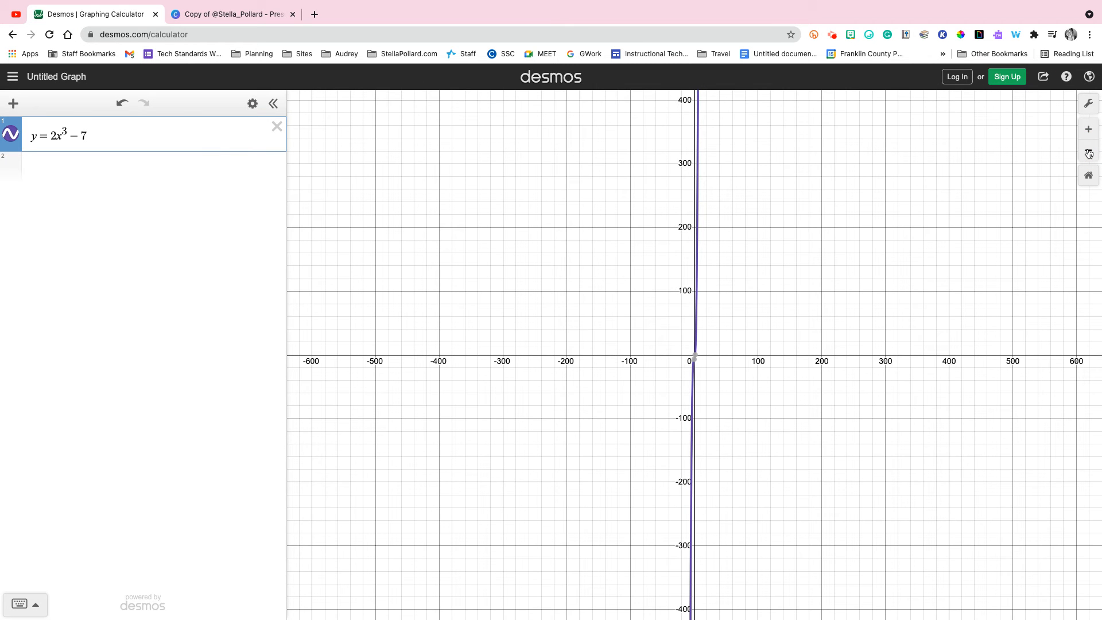
click(1088, 131)
click(1088, 131)
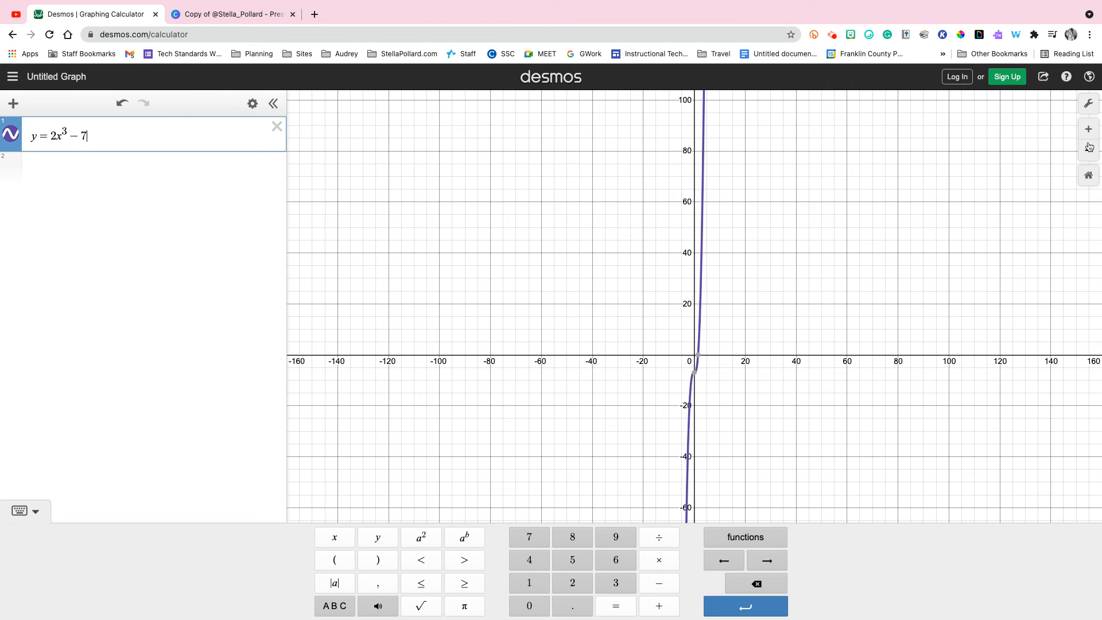
click(1088, 151)
click(1088, 152)
click(1088, 151)
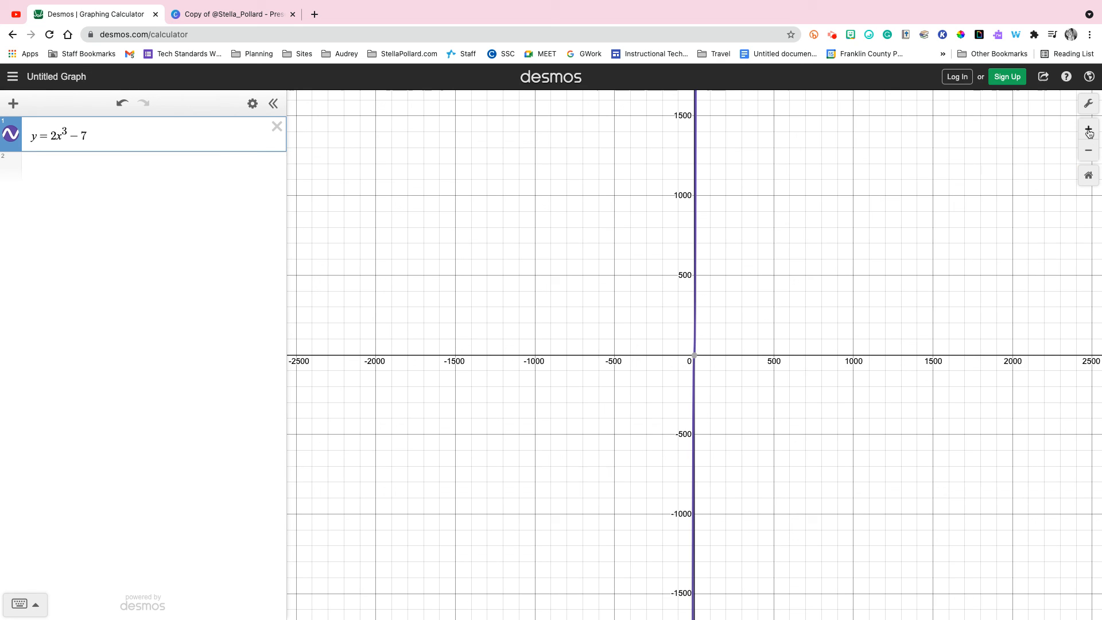